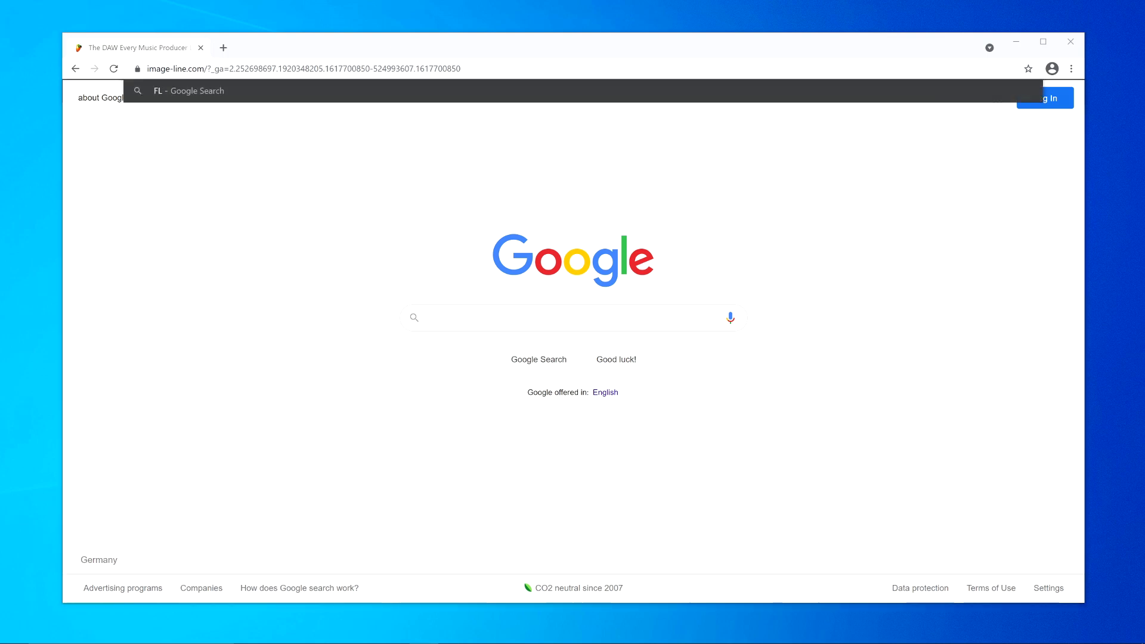
Step: Download the Windows FL Studio installer from image-line.com's official download page
{"action": "type", "text": "St"}
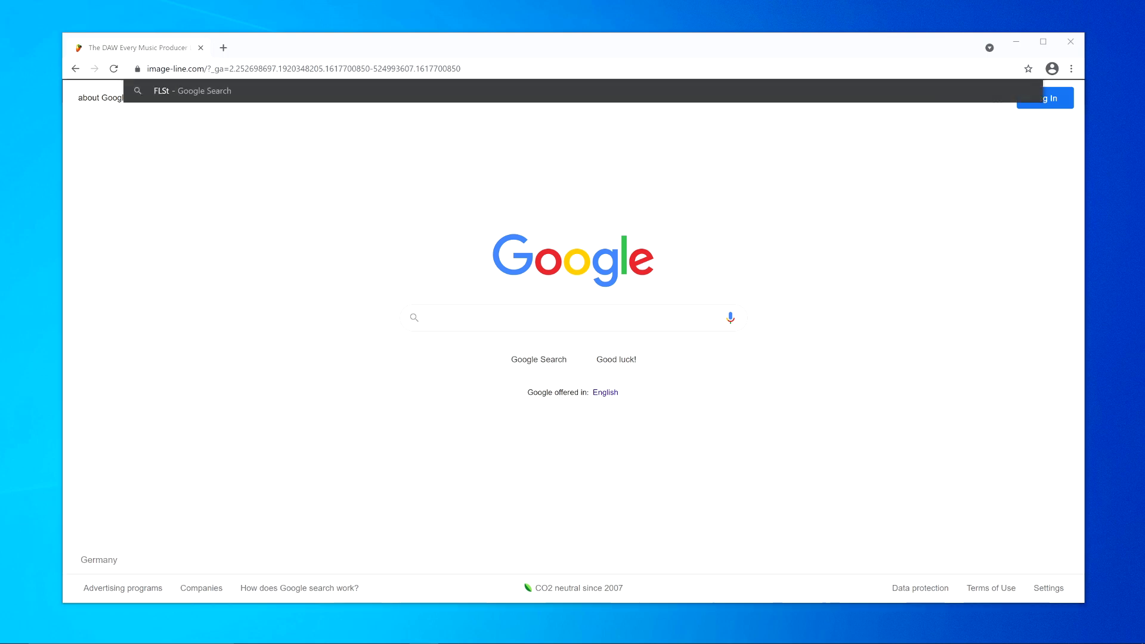
{"action": "type", "text": "udio.co"}
{"action": "key", "text": "Return"}
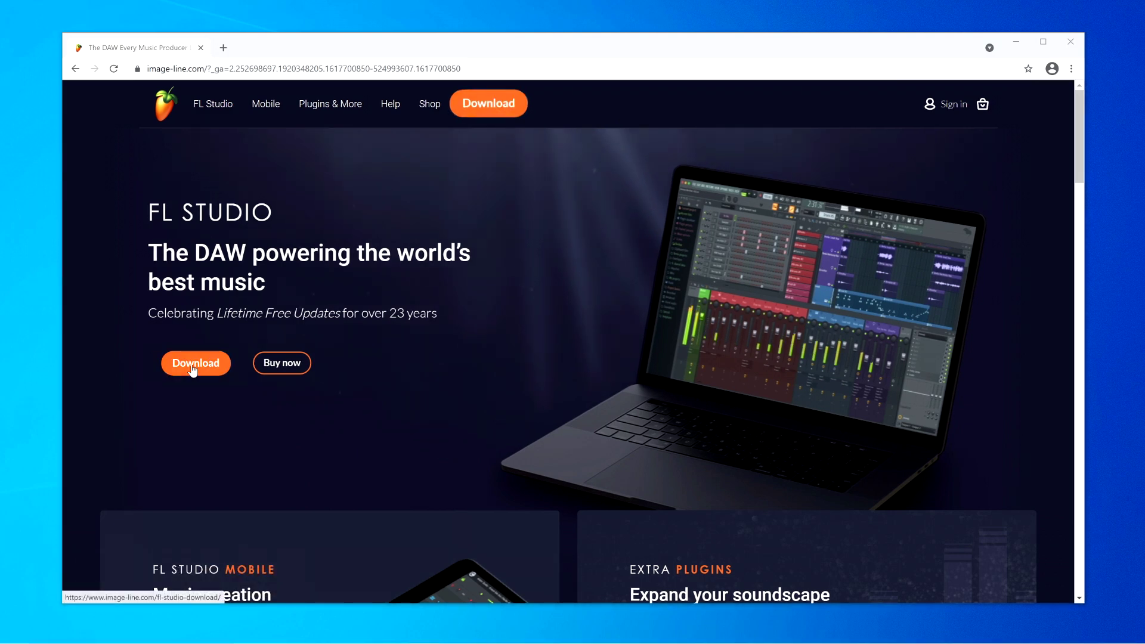
{"action": "left_click", "coordinate": [192, 365]}
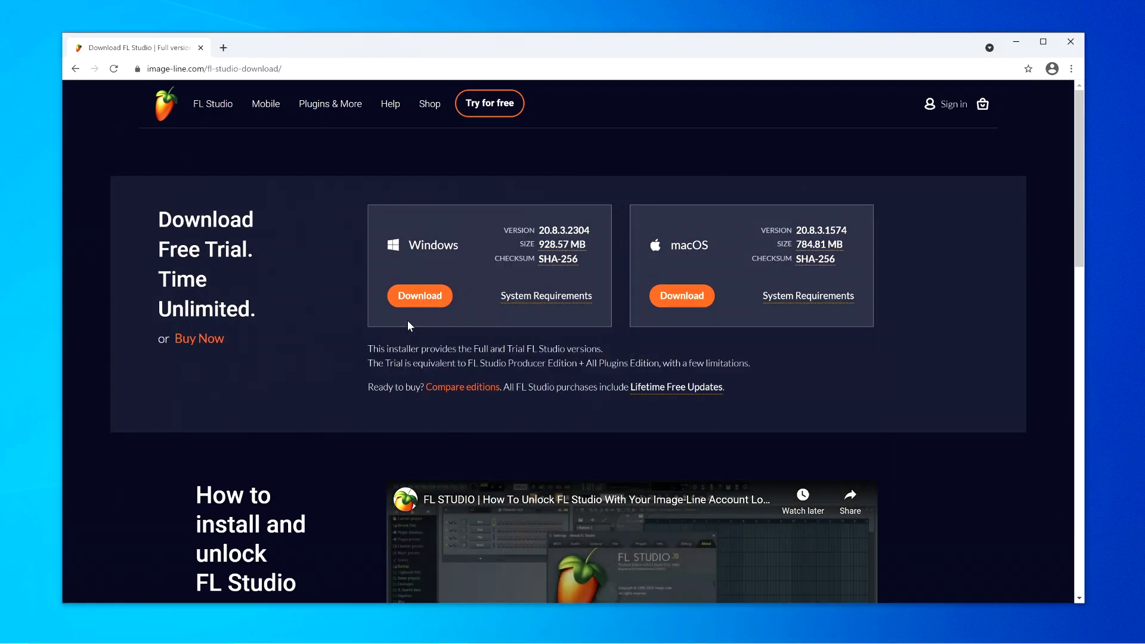
{"action": "left_click", "coordinate": [417, 296]}
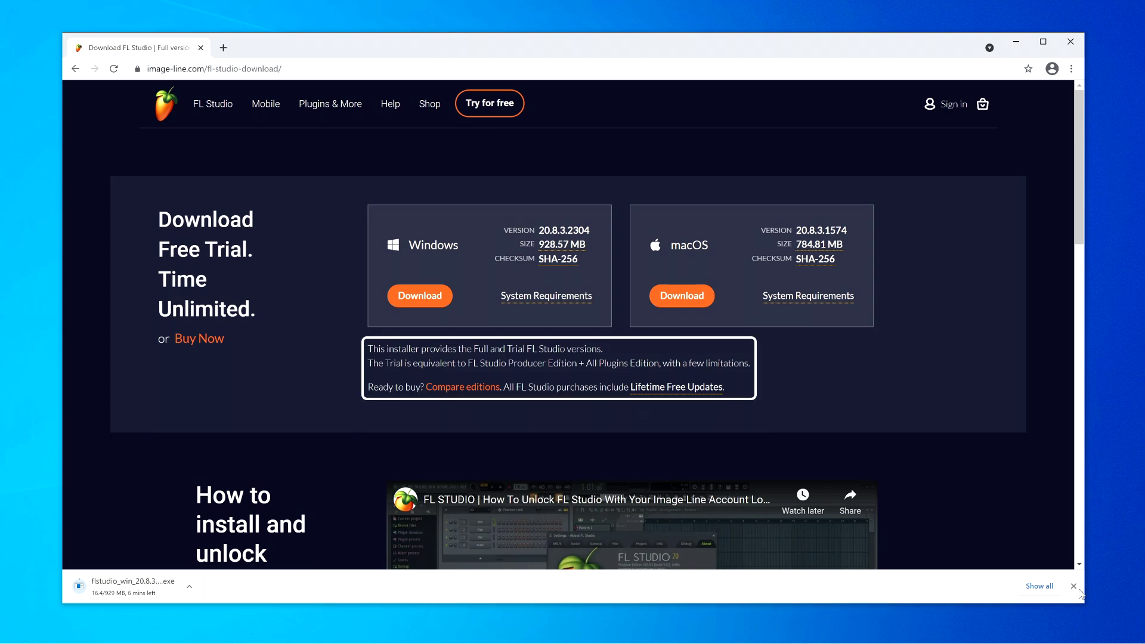
{"action": "scroll", "coordinate": [869, 272], "scroll_direction": "down", "scroll_amount": 10}
{"action": "scroll", "coordinate": [869, 272], "scroll_direction": "down", "scroll_amount": 10}
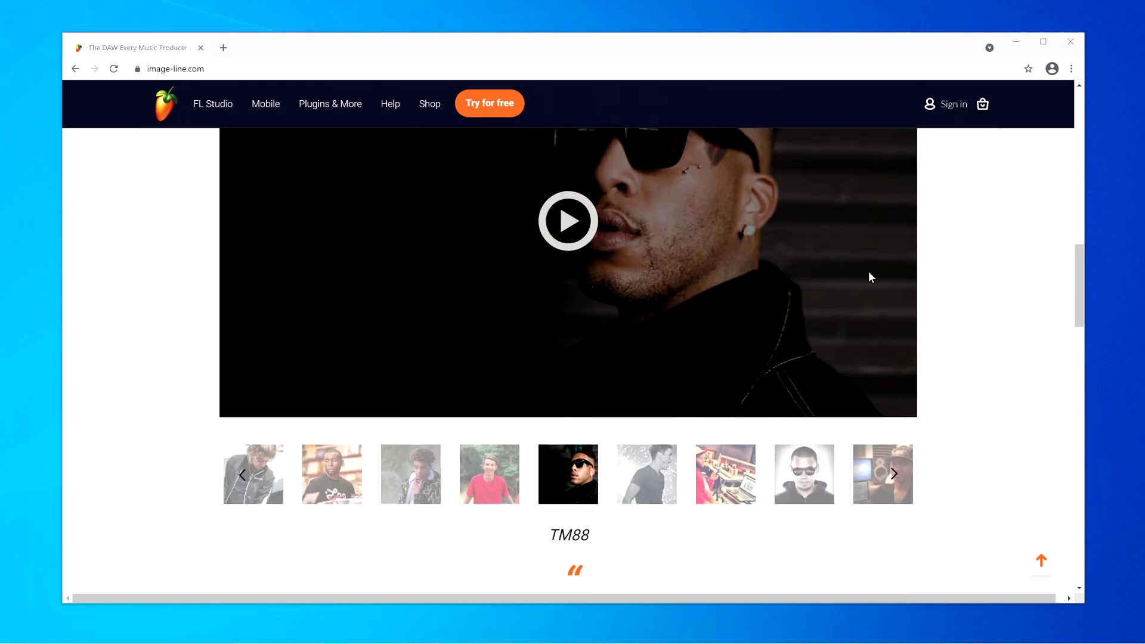
{"action": "scroll", "coordinate": [869, 272], "scroll_direction": "down", "scroll_amount": 10}
{"action": "scroll", "coordinate": [868, 272], "scroll_direction": "down", "scroll_amount": 10}
{"action": "left_click", "coordinate": [360, 455]}
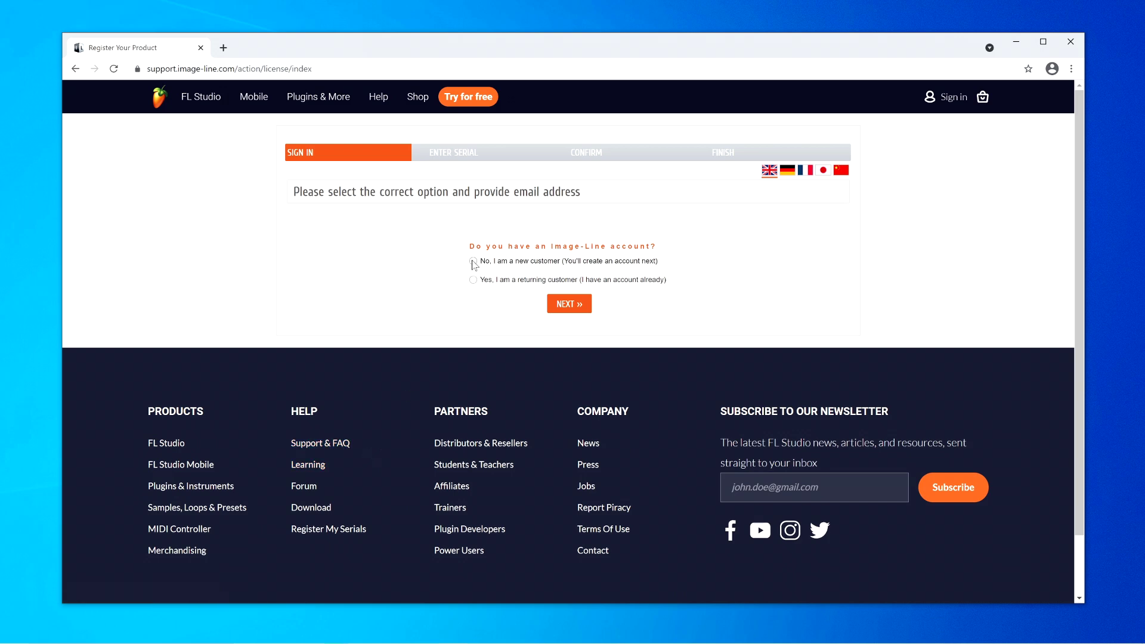
{"action": "left_click", "coordinate": [473, 261]}
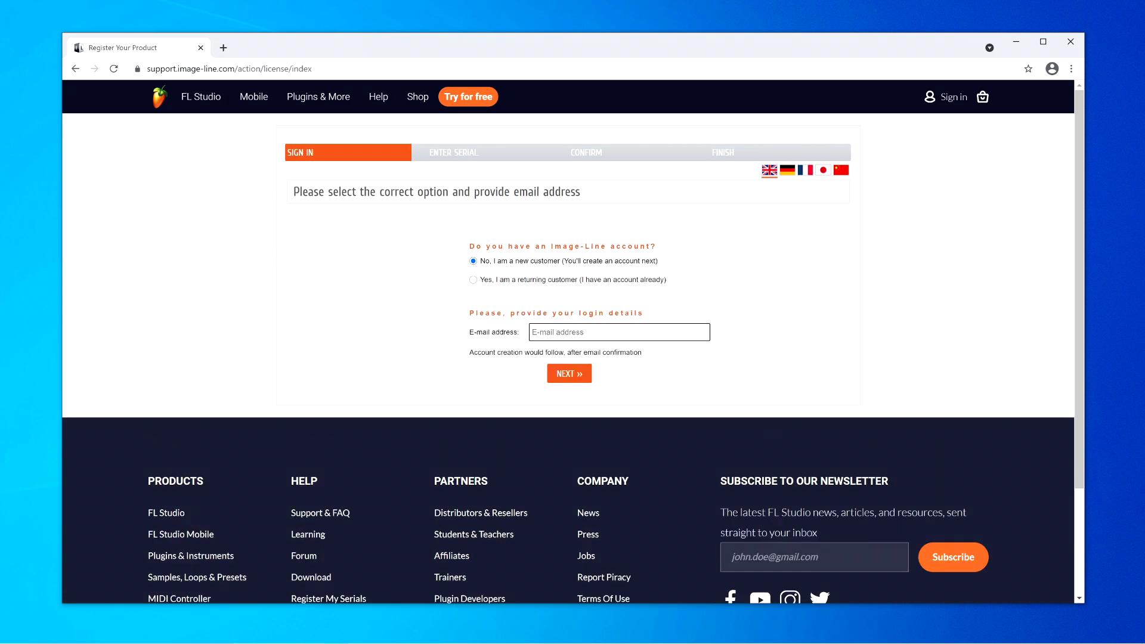
{"action": "type", "text": "email@"}
{"action": "type", "text": "domain.com"}
{"action": "left_click", "coordinate": [567, 374]}
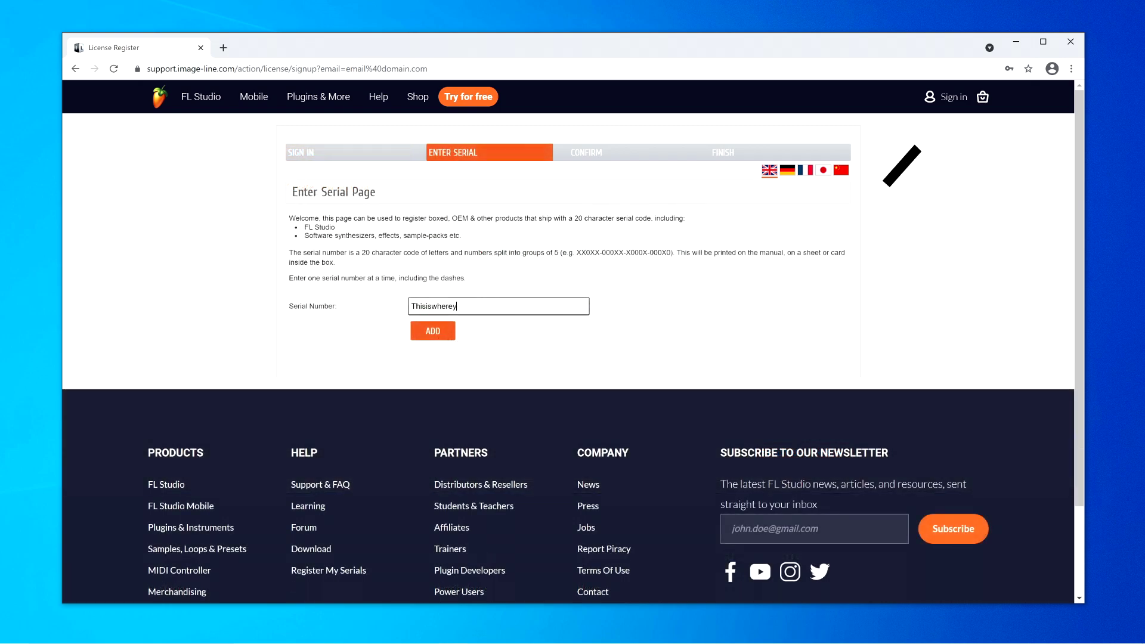
Step: Enter serial 'ourserialgoes', then sign in with the saved email and password
{"action": "type", "text": "ourserialgoes"}
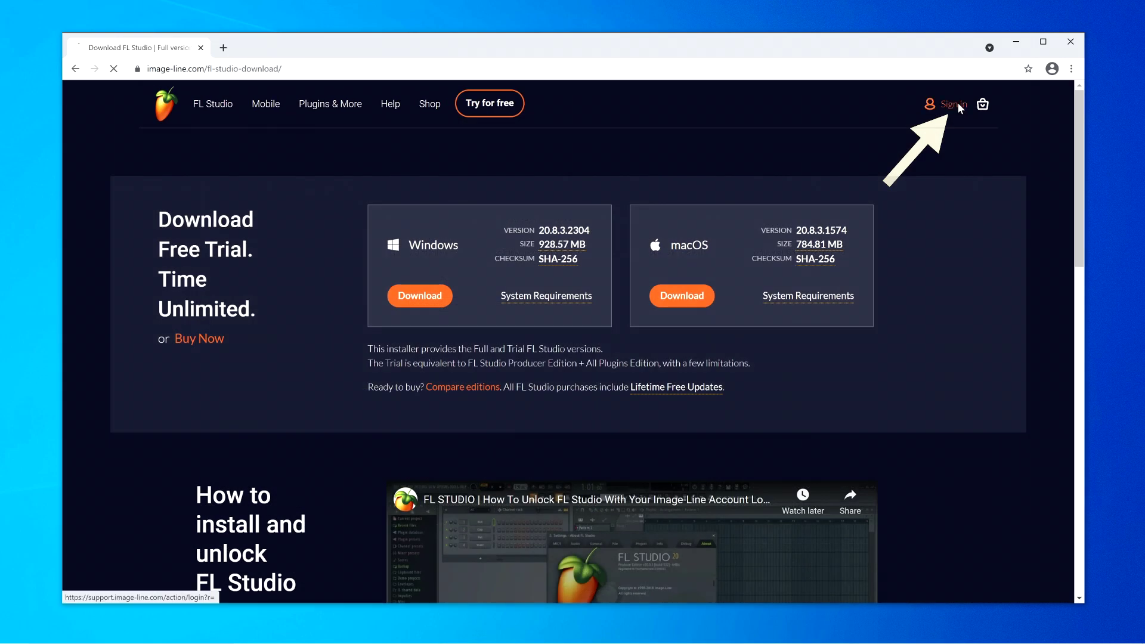
{"action": "left_click", "coordinate": [542, 259]}
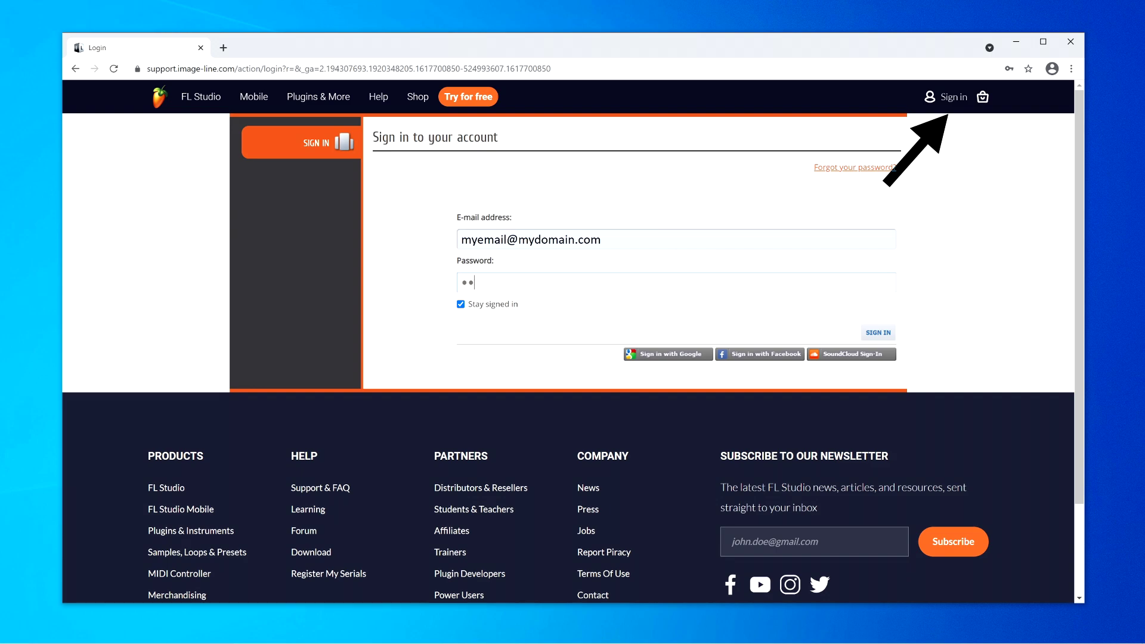
{"action": "type", "text": "password"}
{"action": "left_click", "coordinate": [877, 332]}
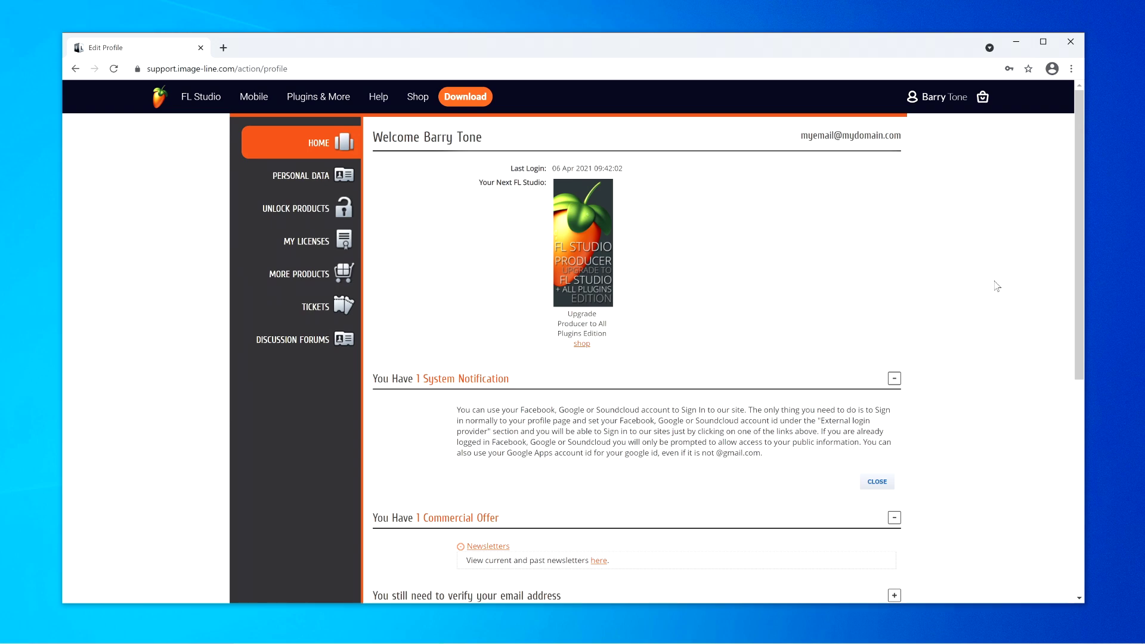
Step: Expand and collapse the email-verification notice on the profile page
{"action": "scroll", "coordinate": [978, 226], "scroll_direction": "down", "scroll_amount": 2}
{"action": "scroll", "coordinate": [972, 235], "scroll_direction": "down", "scroll_amount": 1}
{"action": "left_click", "coordinate": [894, 417]}
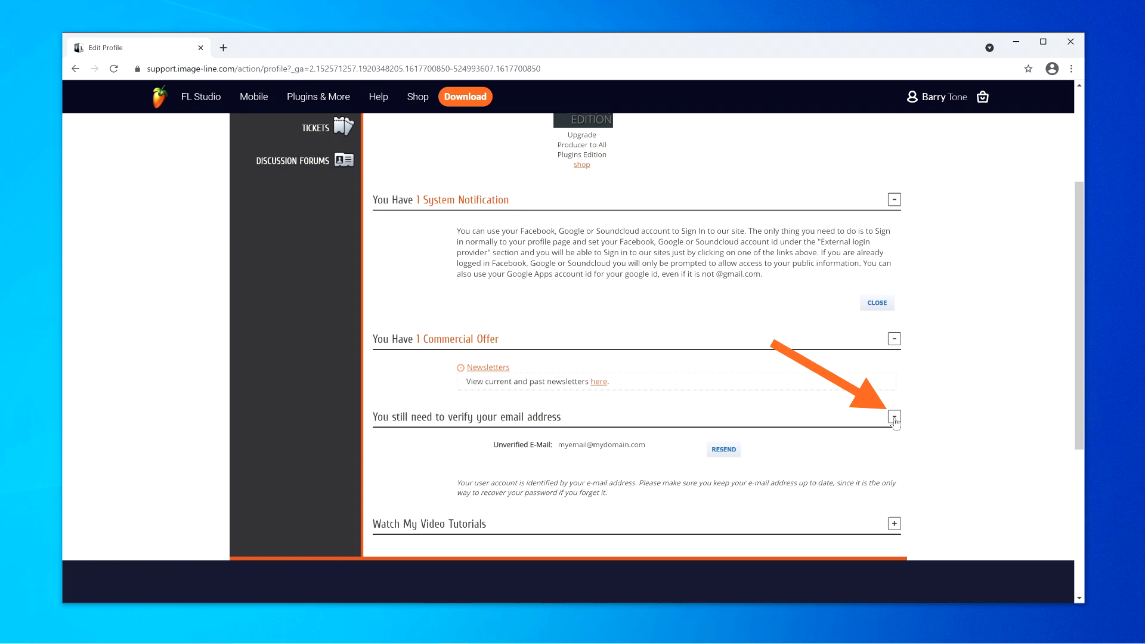
{"action": "left_click", "coordinate": [894, 417]}
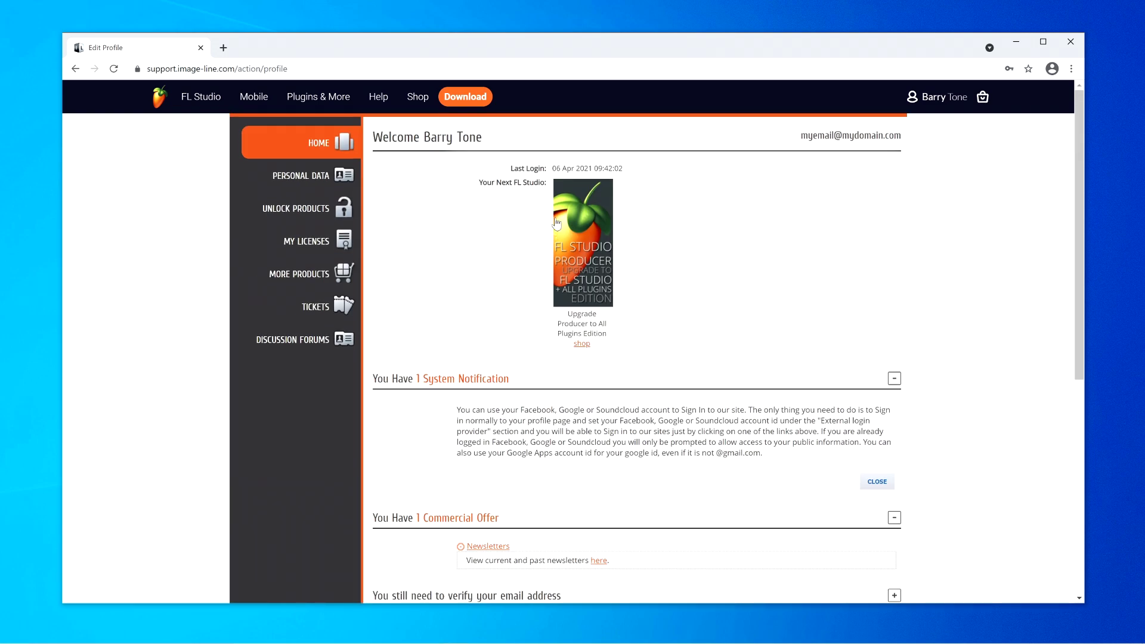
Step: Download FLRegkey.Reg from the Alternative Unlock section of the Unlock Products page
{"action": "left_click", "coordinate": [335, 212]}
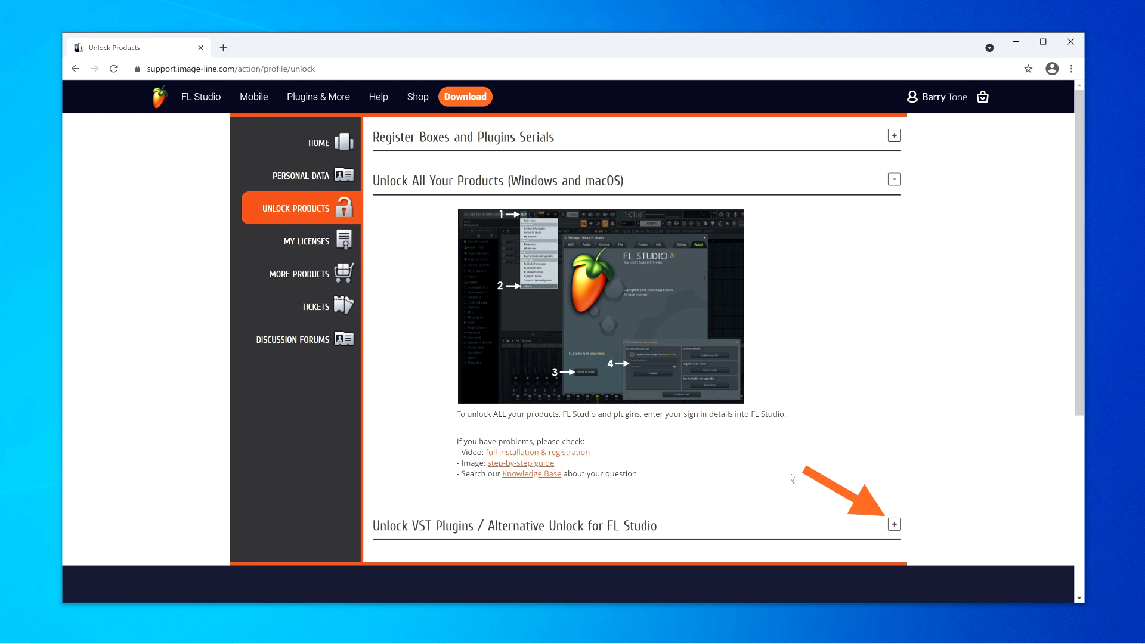
{"action": "left_click", "coordinate": [895, 524]}
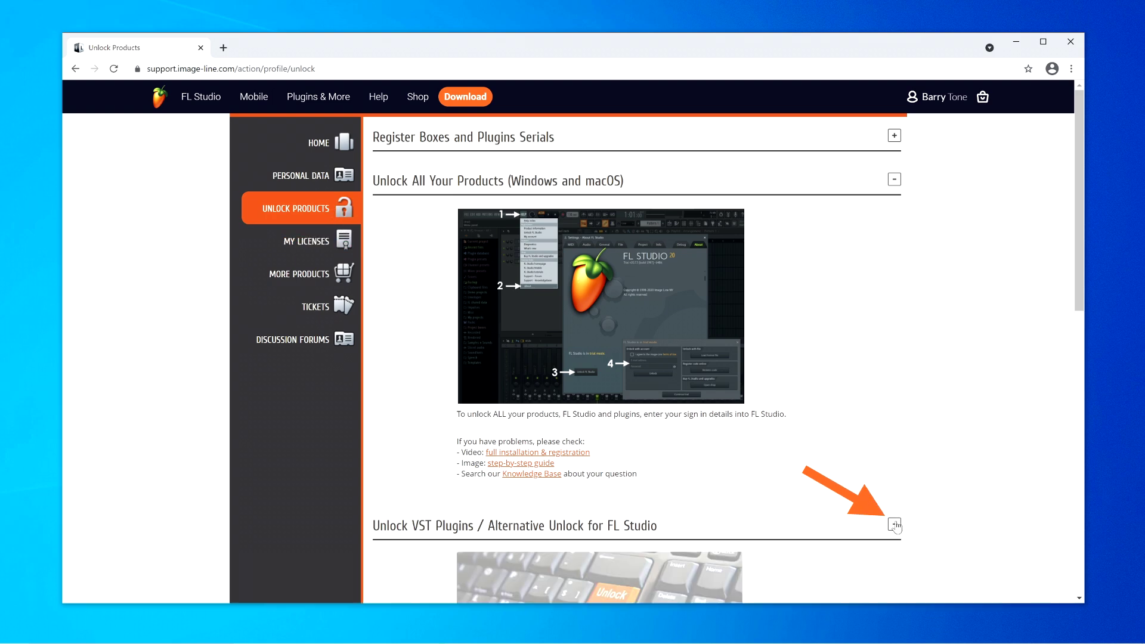
{"action": "scroll", "coordinate": [878, 471], "scroll_direction": "down", "scroll_amount": 6}
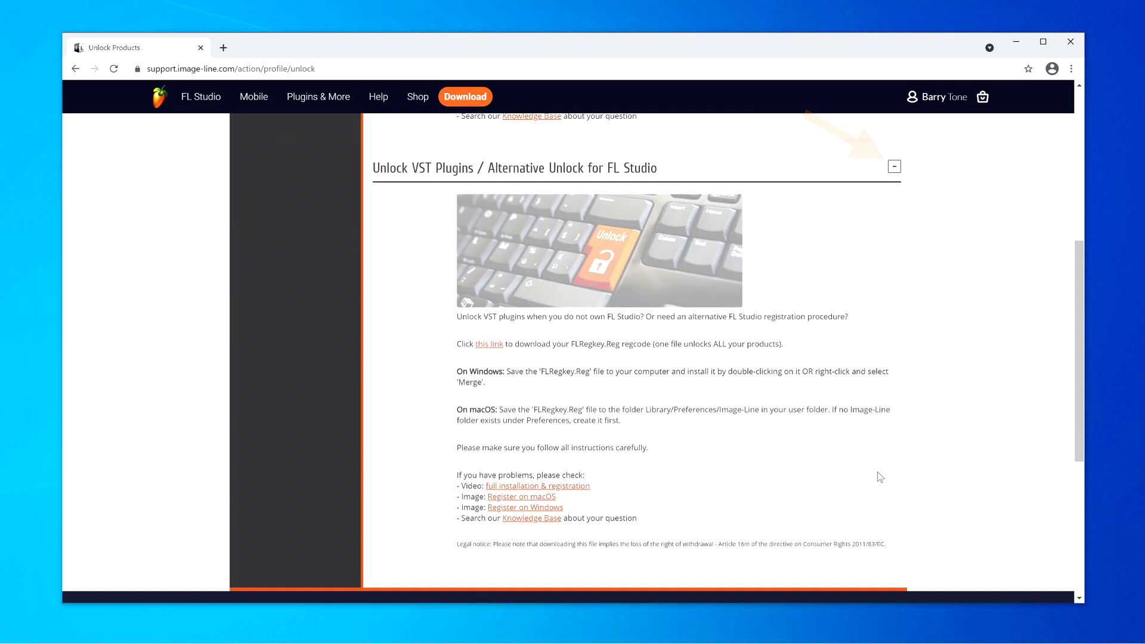
{"action": "left_click", "coordinate": [607, 270]}
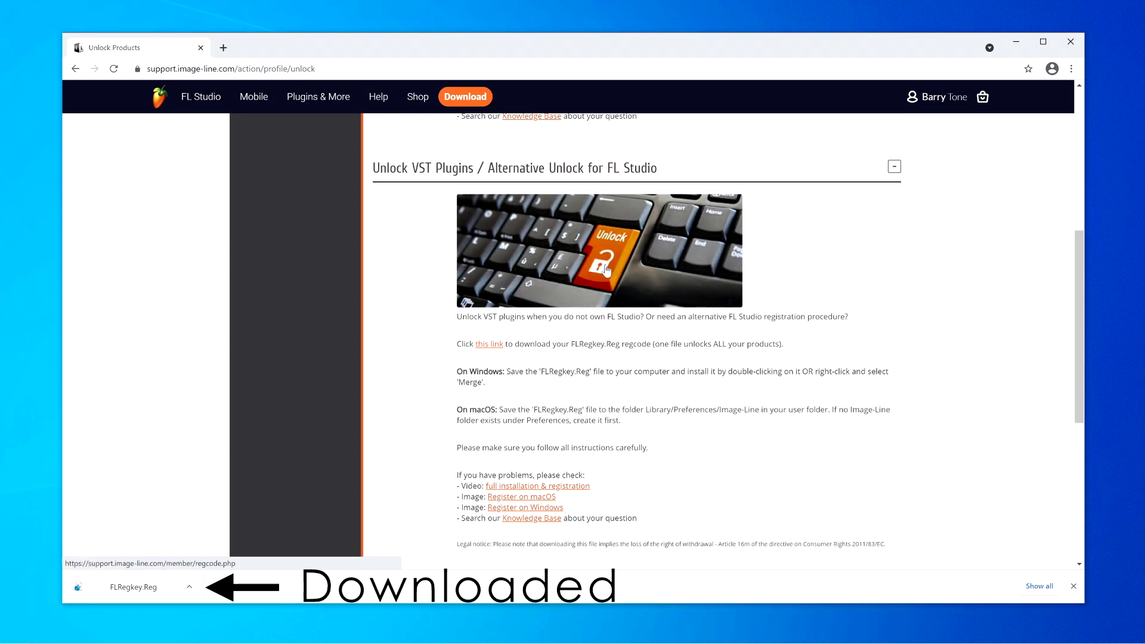
Step: Copy FLRegkey.Reg and the flstudio_win installer onto USBDRIVE (F:), then launch FL Studio
{"action": "left_click", "coordinate": [189, 587]}
{"action": "left_click", "coordinate": [223, 546]}
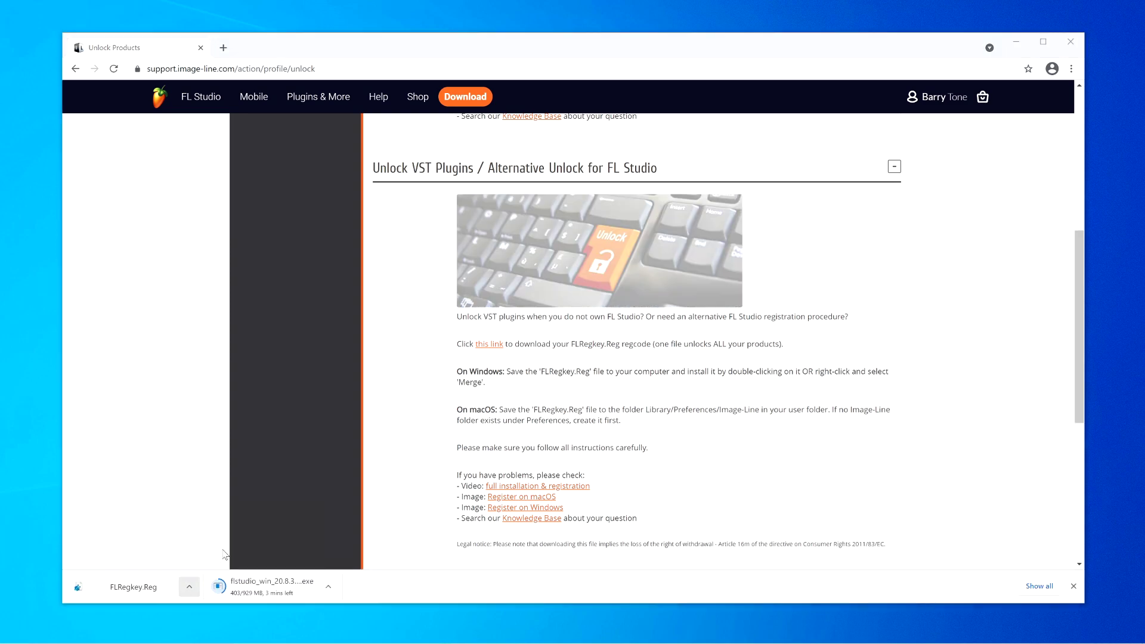
{"action": "left_click_drag", "start_coordinate": [417, 222], "coordinate": [333, 361]}
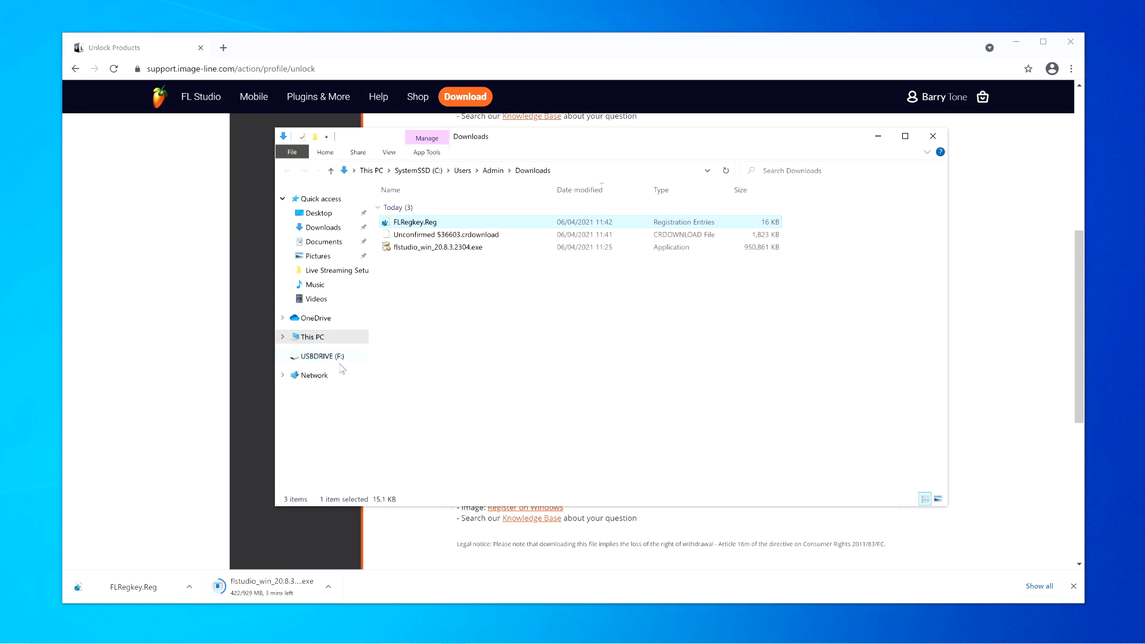
{"action": "left_click_drag", "start_coordinate": [437, 246], "coordinate": [326, 370]}
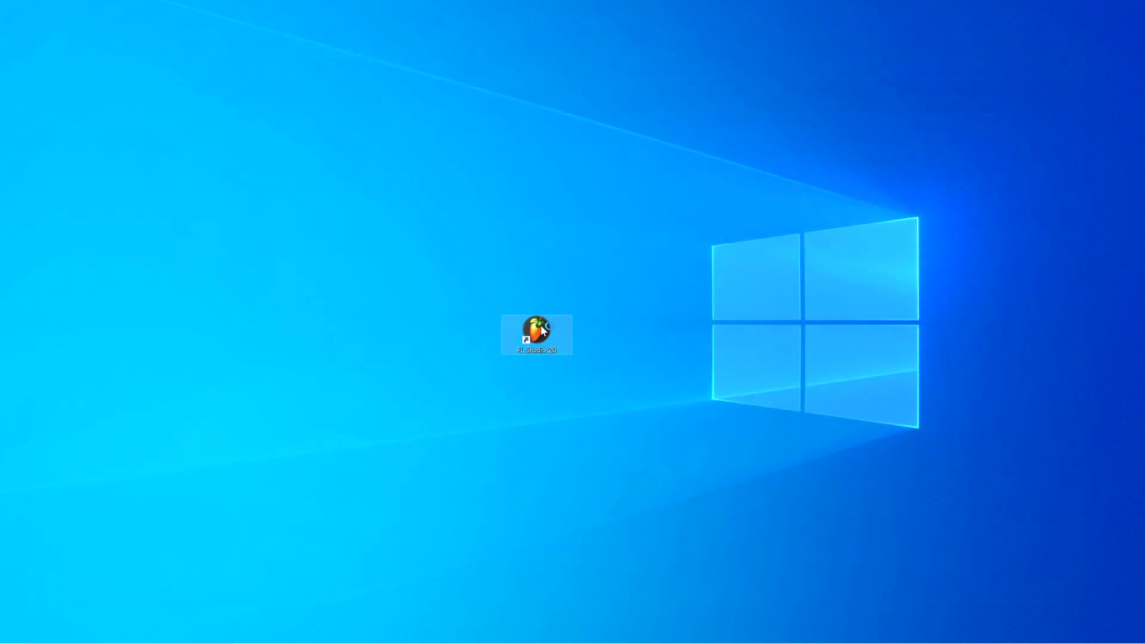
{"action": "double_click", "coordinate": [541, 327]}
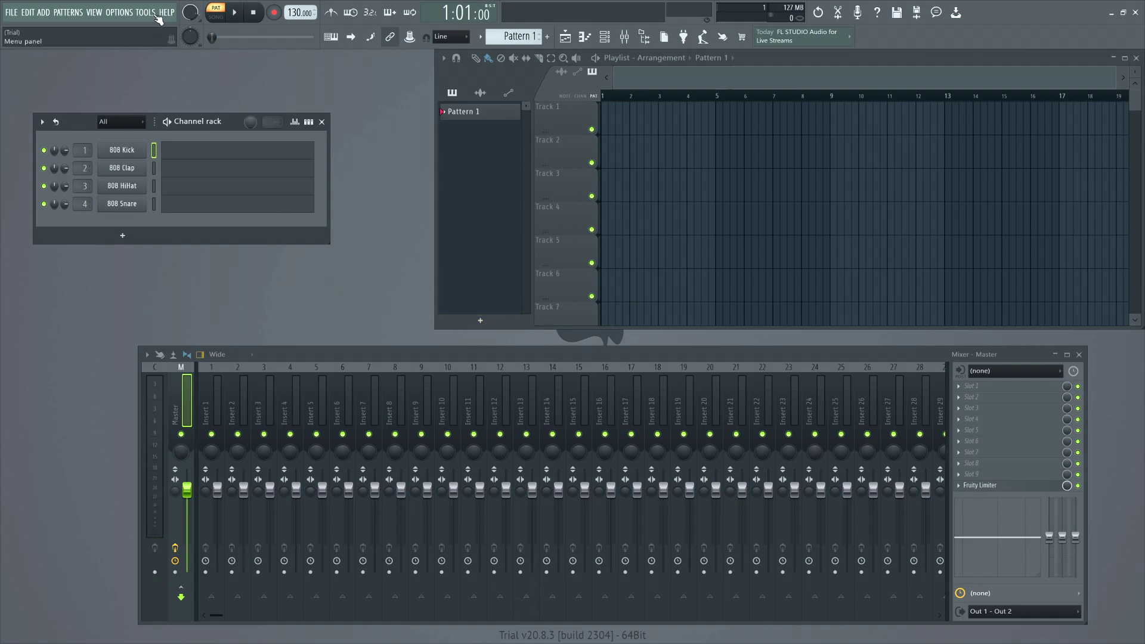
Step: Load the FLRegkey.Reg licence file from USBDRIVE (F:) through Help > Unlock FL Studio
{"action": "left_click", "coordinate": [159, 12]}
{"action": "left_click", "coordinate": [177, 60]}
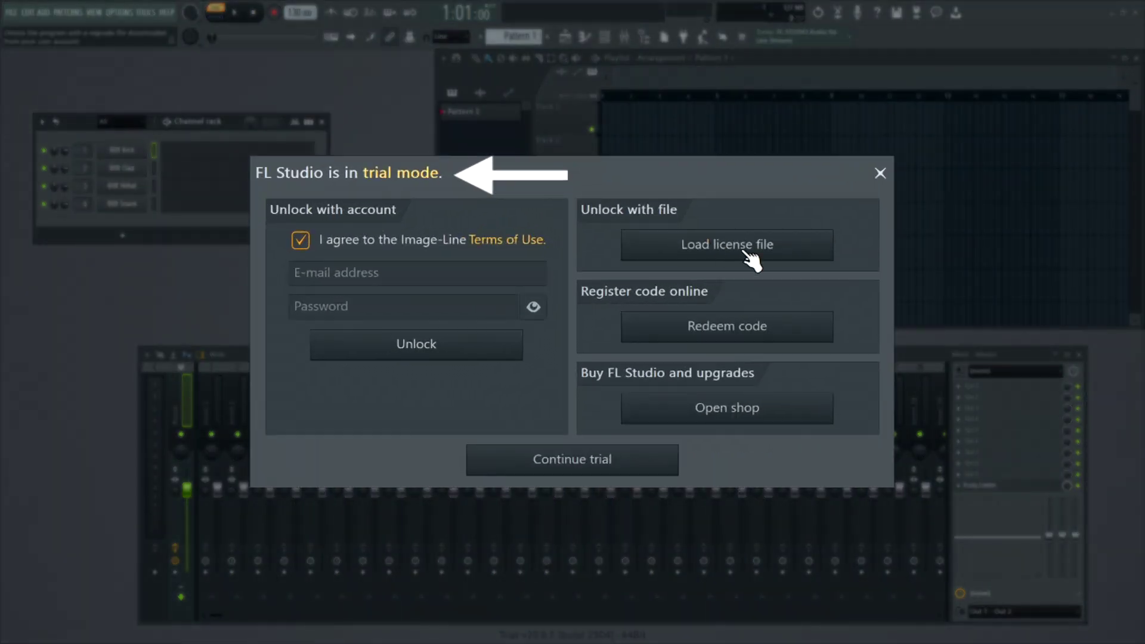
{"action": "left_click", "coordinate": [745, 253]}
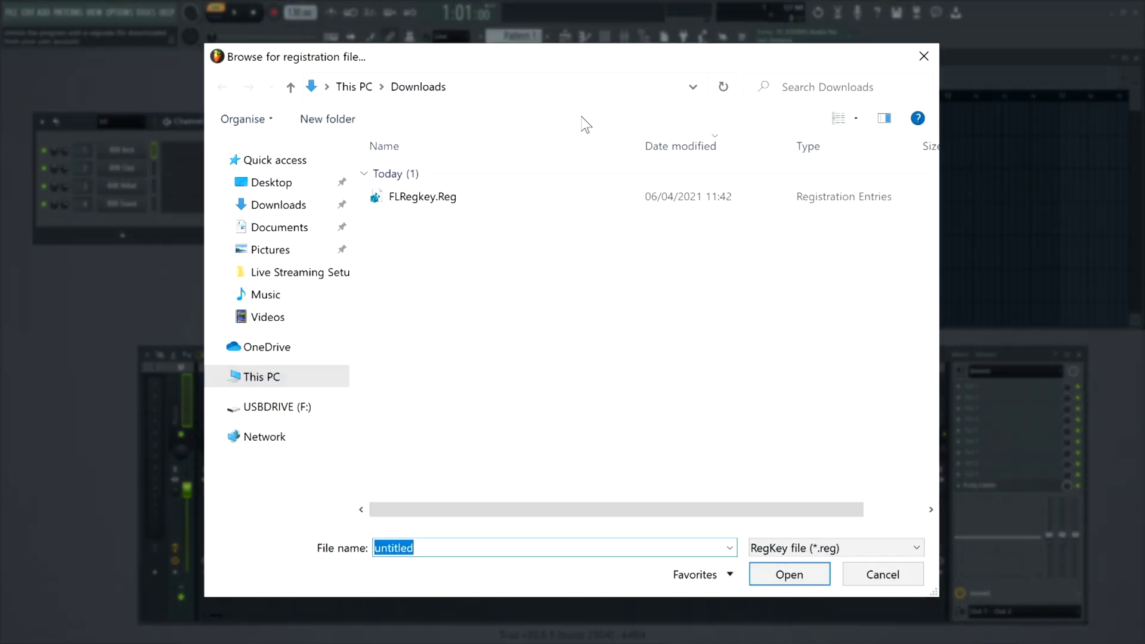
{"action": "left_click", "coordinate": [277, 409]}
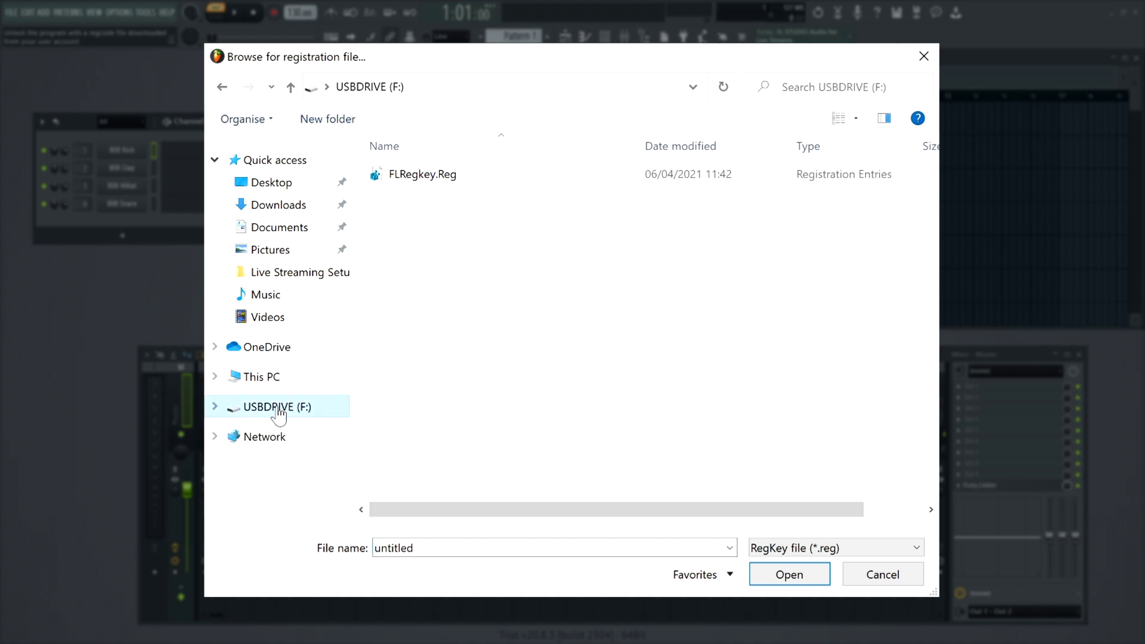
{"action": "left_click", "coordinate": [426, 181]}
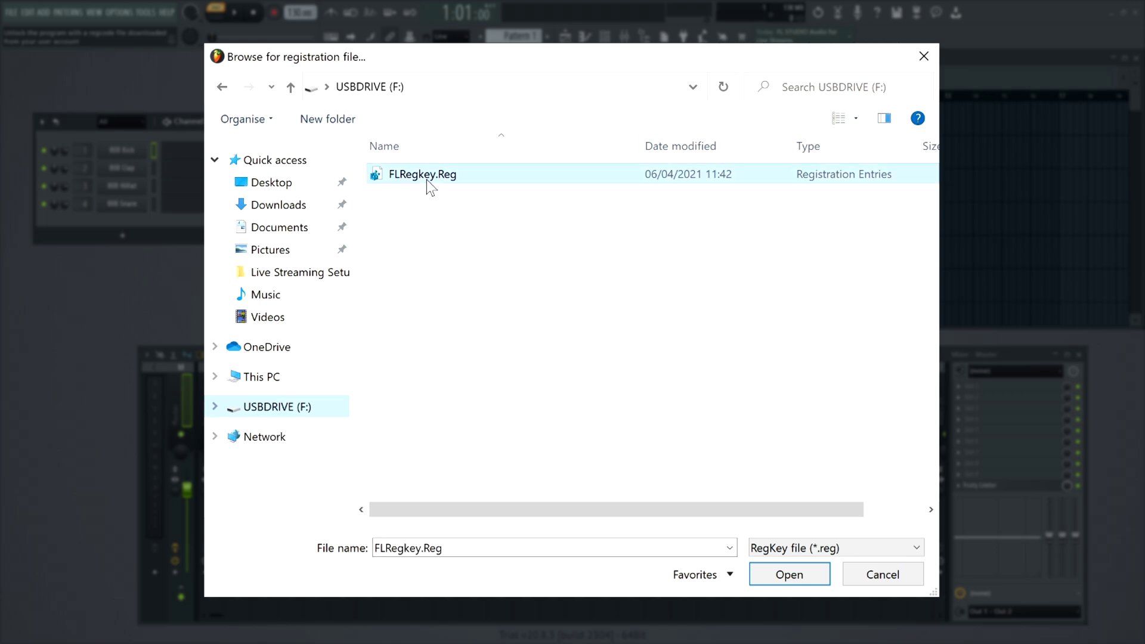
{"action": "left_click", "coordinate": [789, 579]}
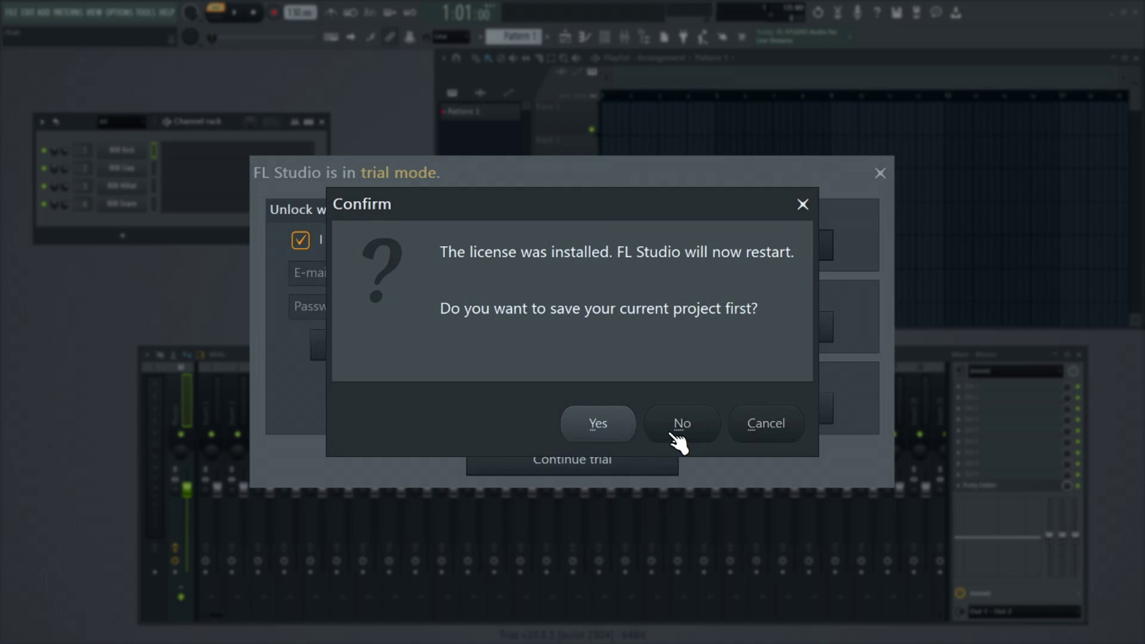
Step: Restart FL Studio without saving and check the unlock dialog reports it registered
{"action": "left_click", "coordinate": [676, 438]}
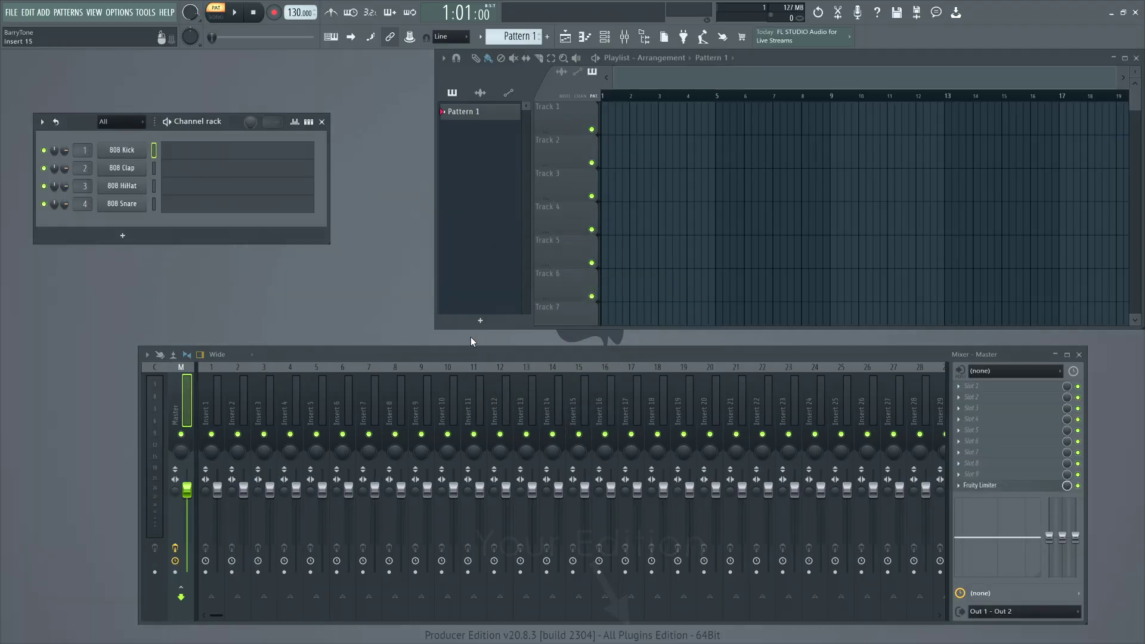
{"action": "left_click", "coordinate": [169, 13]}
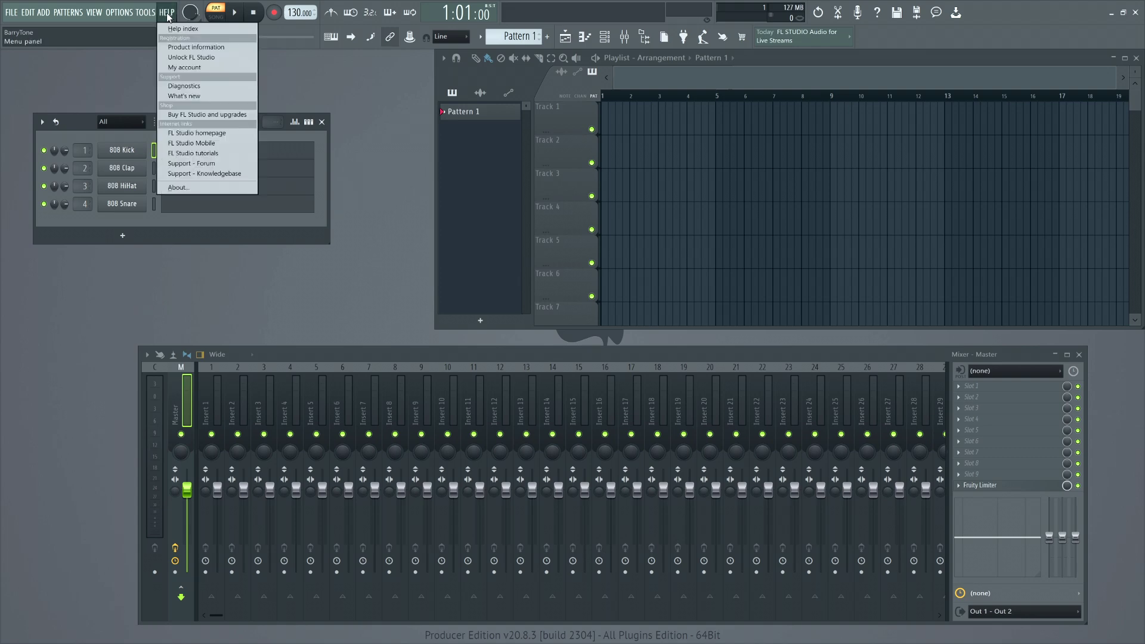
{"action": "left_click", "coordinate": [179, 58]}
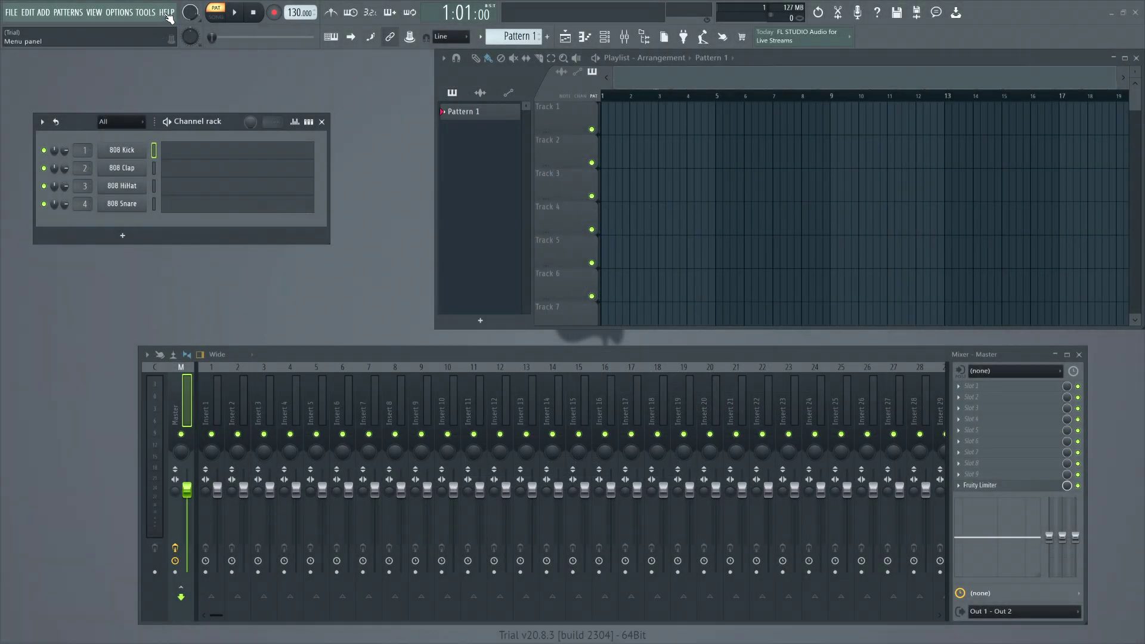
Step: Review Help > About and the unlock status, dismiss it, and play the song
{"action": "left_click", "coordinate": [165, 13]}
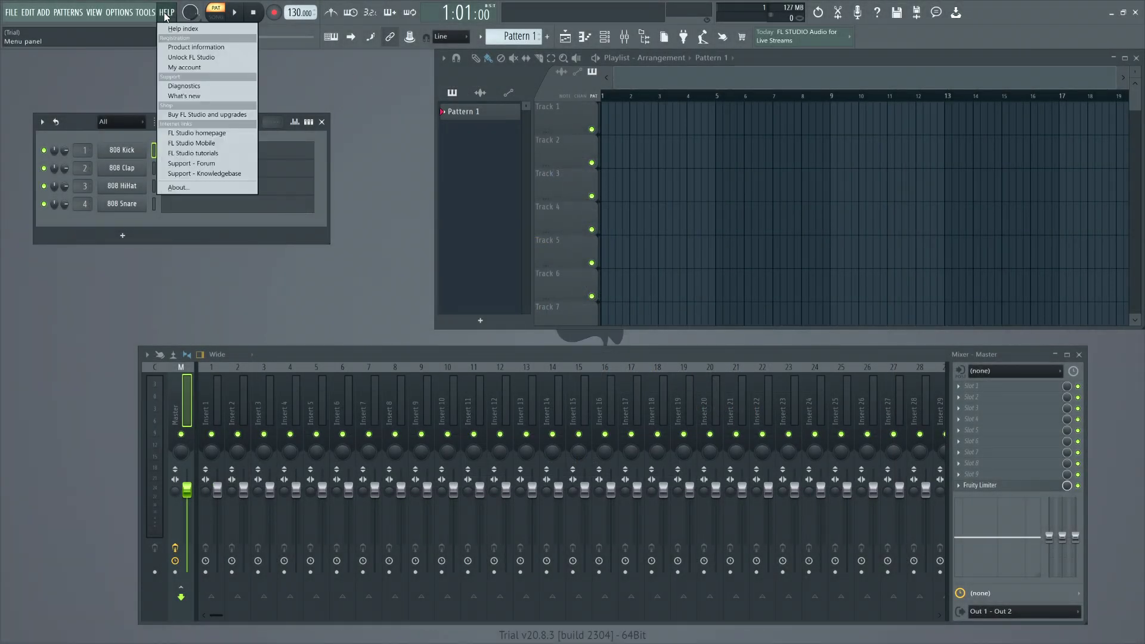
{"action": "left_click", "coordinate": [178, 187]}
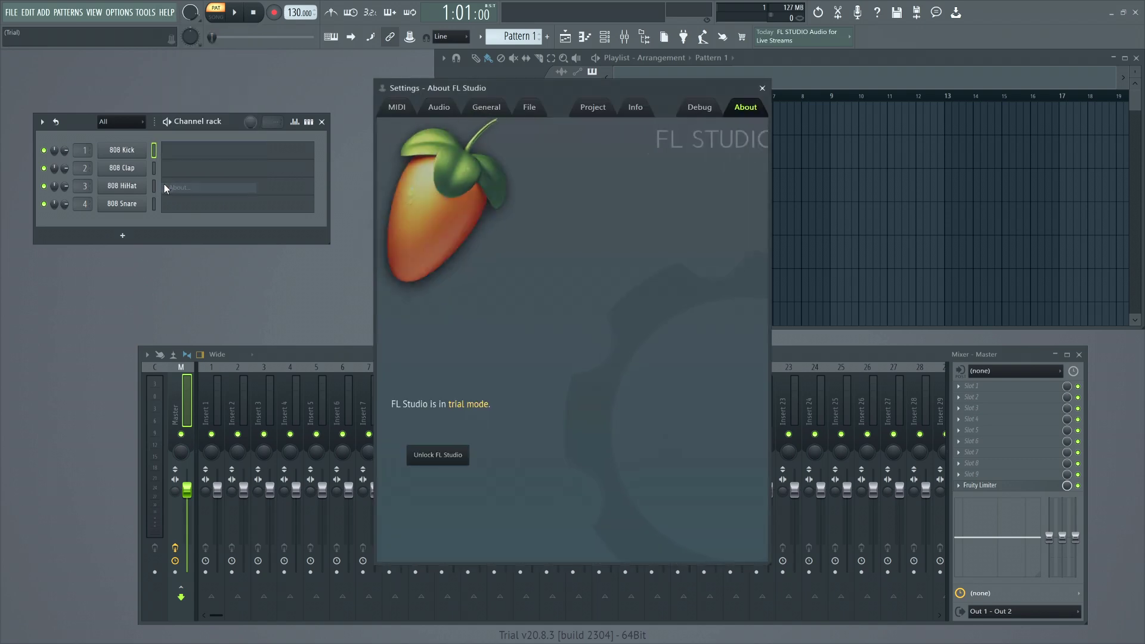
{"action": "left_click", "coordinate": [427, 460]}
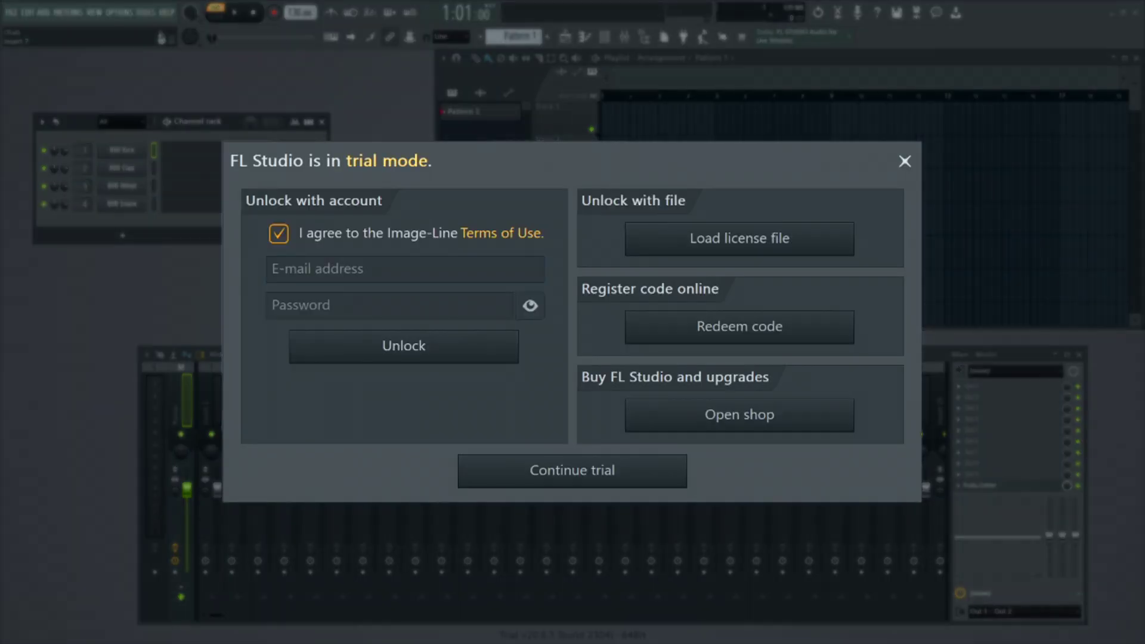
{"action": "scroll", "coordinate": [868, 270], "scroll_direction": "down", "scroll_amount": 10}
{"action": "scroll", "coordinate": [868, 271], "scroll_direction": "down", "scroll_amount": 10}
{"action": "scroll", "coordinate": [868, 270], "scroll_direction": "down", "scroll_amount": 10}
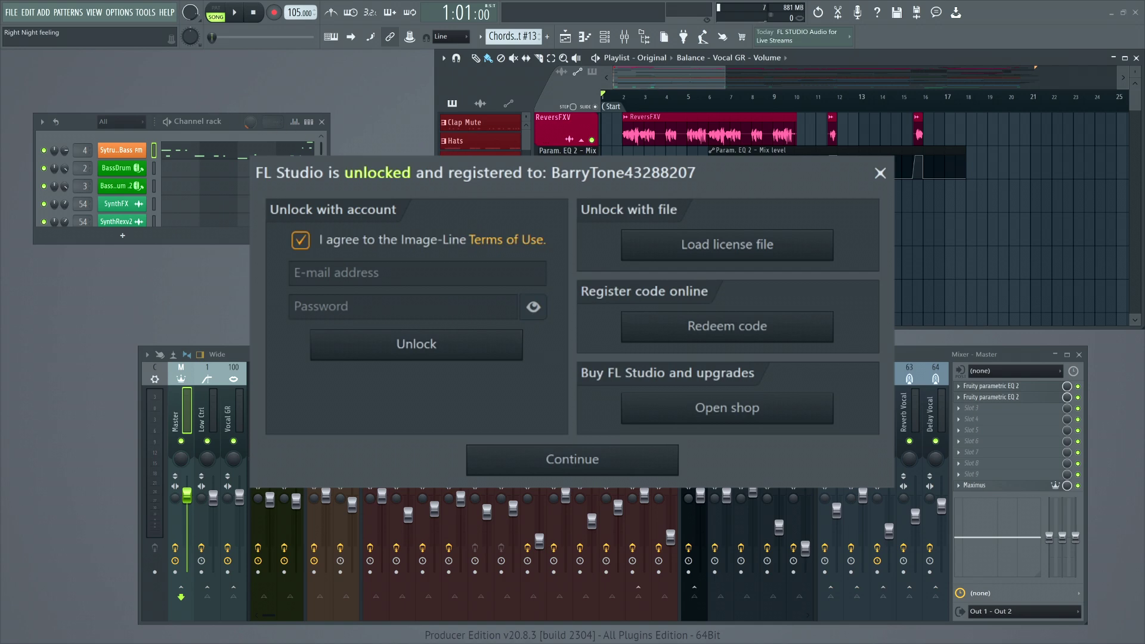
{"action": "left_click", "coordinate": [880, 173]}
{"action": "key", "text": "space"}
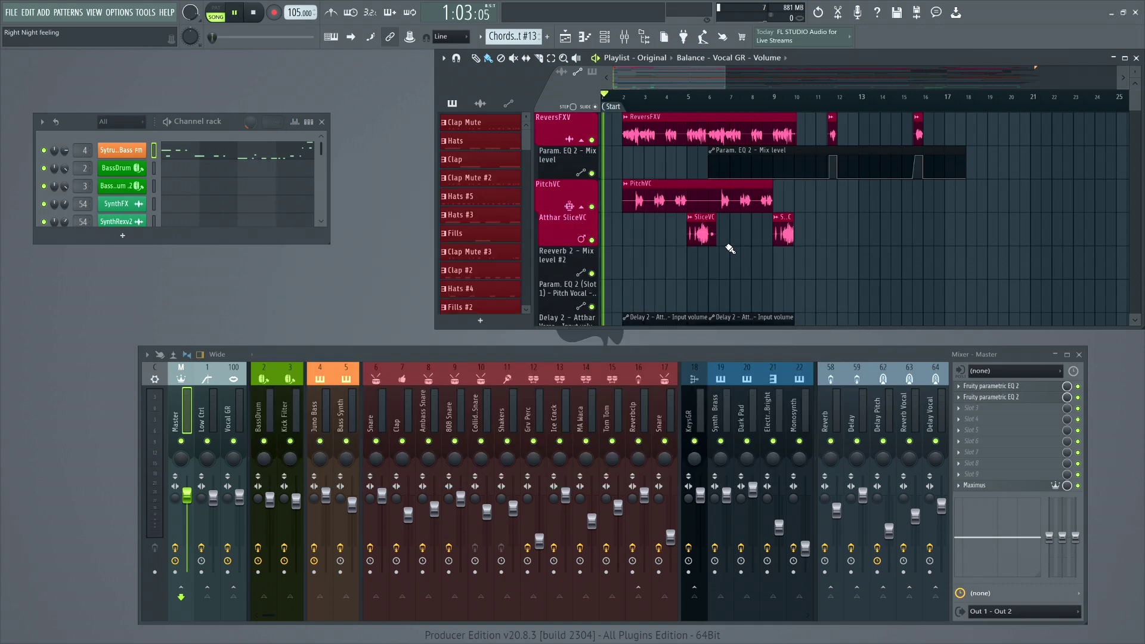